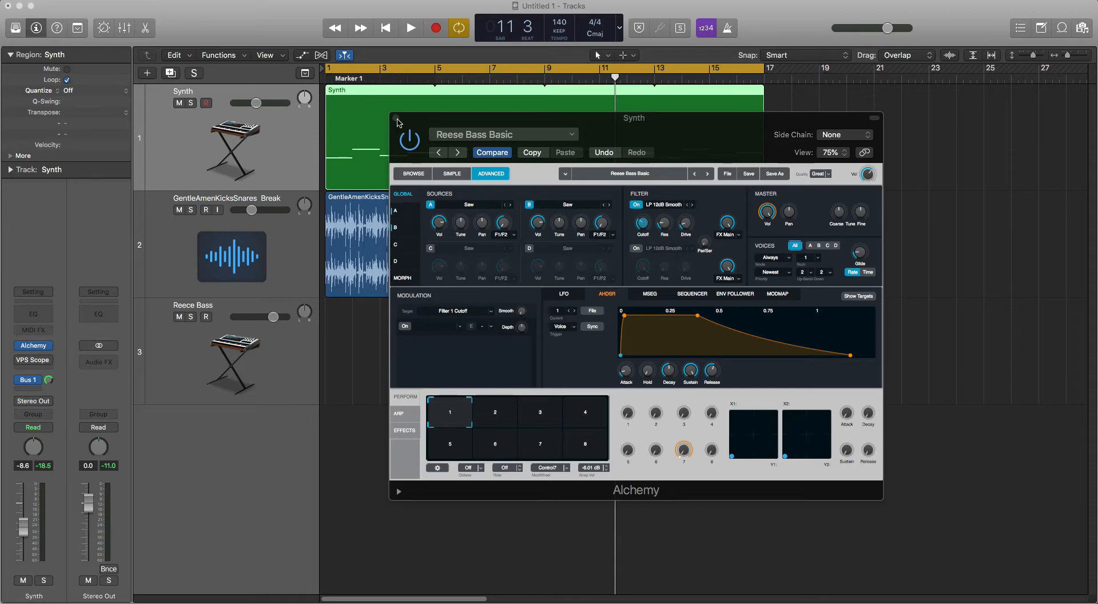
Step: Close the Synth track's instrument window and play back the synth and drum break loop
click(396, 119)
key(space)
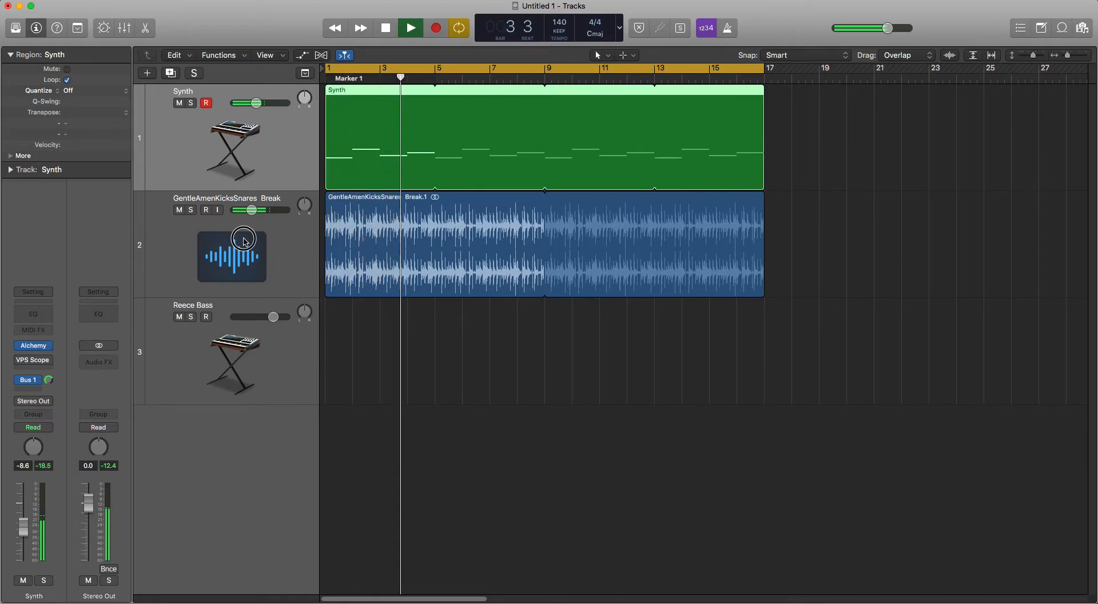
click(250, 243)
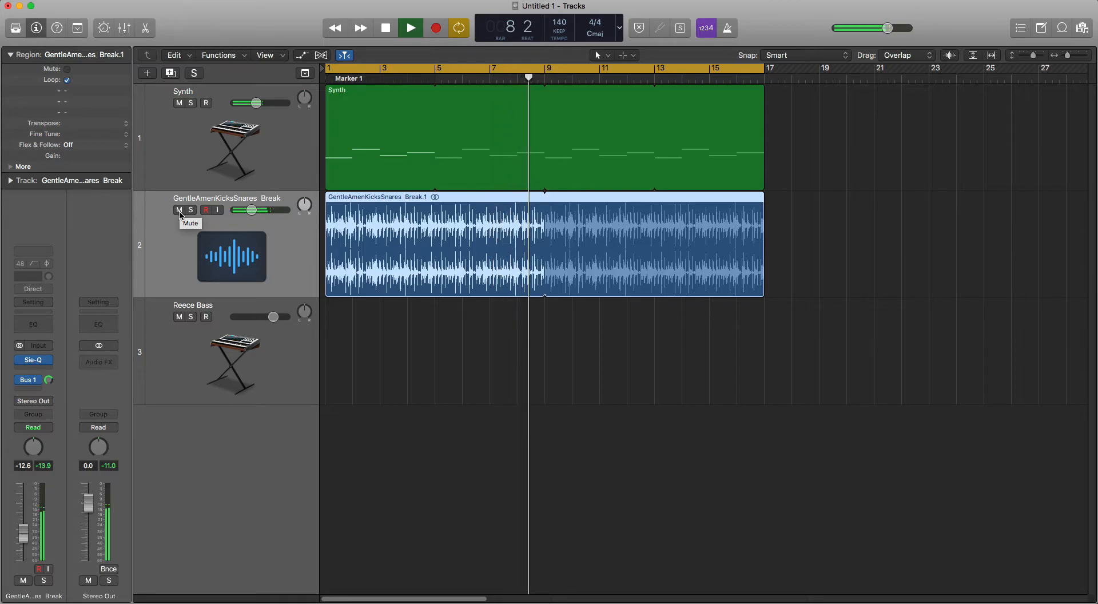
key(space)
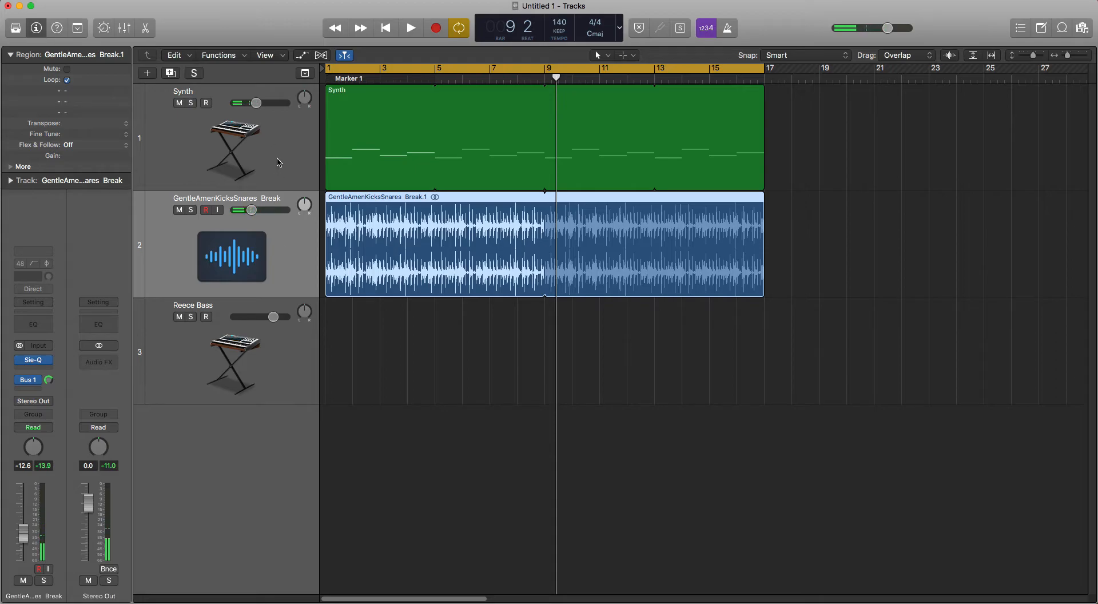
Step: Mute the GentleAmenKicksSnares Break track and the Synth track
click(280, 165)
click(288, 256)
click(179, 209)
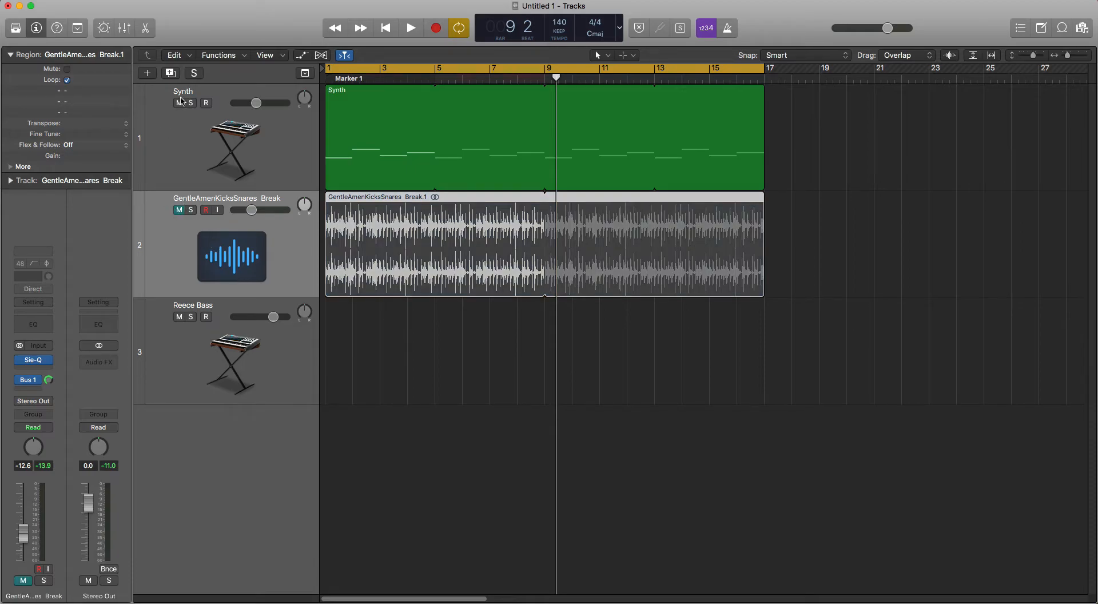
click(179, 103)
Step: Open Alchemy on the Reece Bass track, enlarge its window to a 98% view and move it clear
click(243, 370)
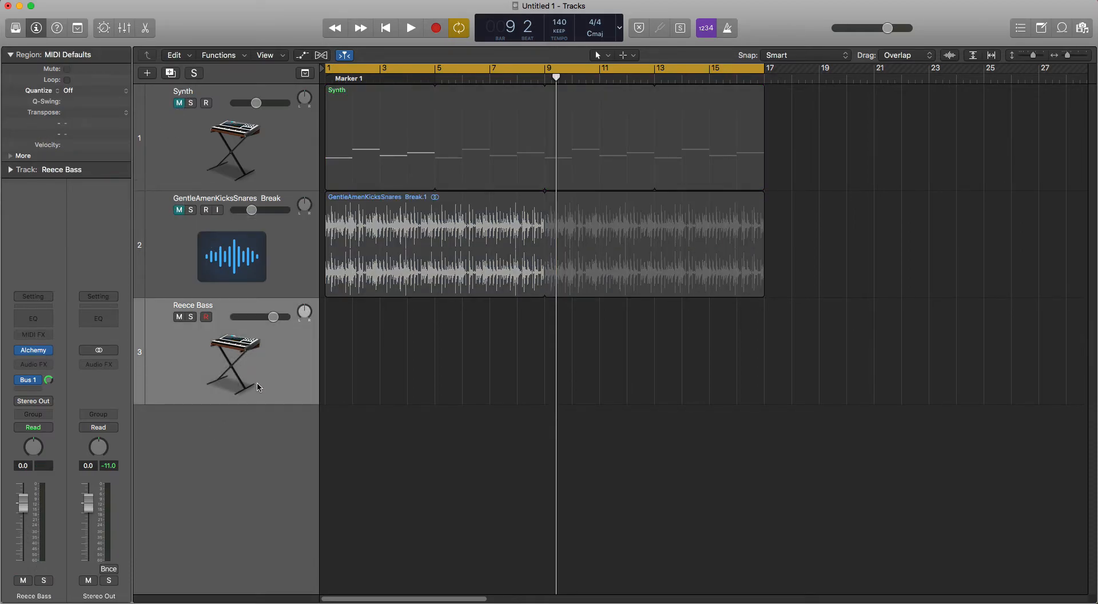
click(31, 350)
drag(831, 450, 975, 556)
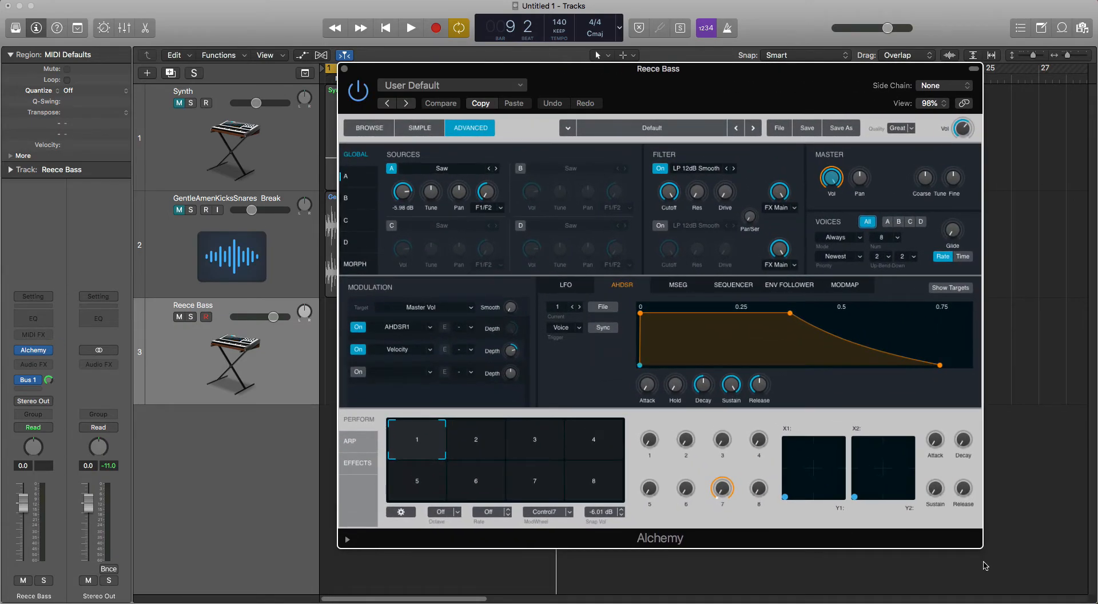
drag(656, 76, 540, 58)
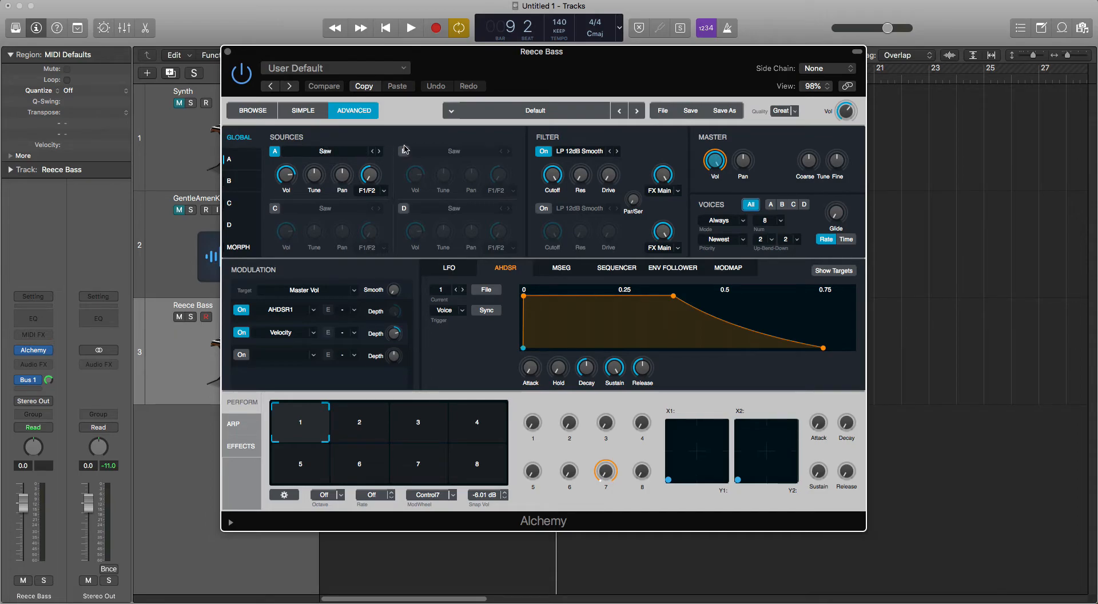
Step: Enable source B as a second saw and set source A's fine tuning to 10 cents
click(404, 151)
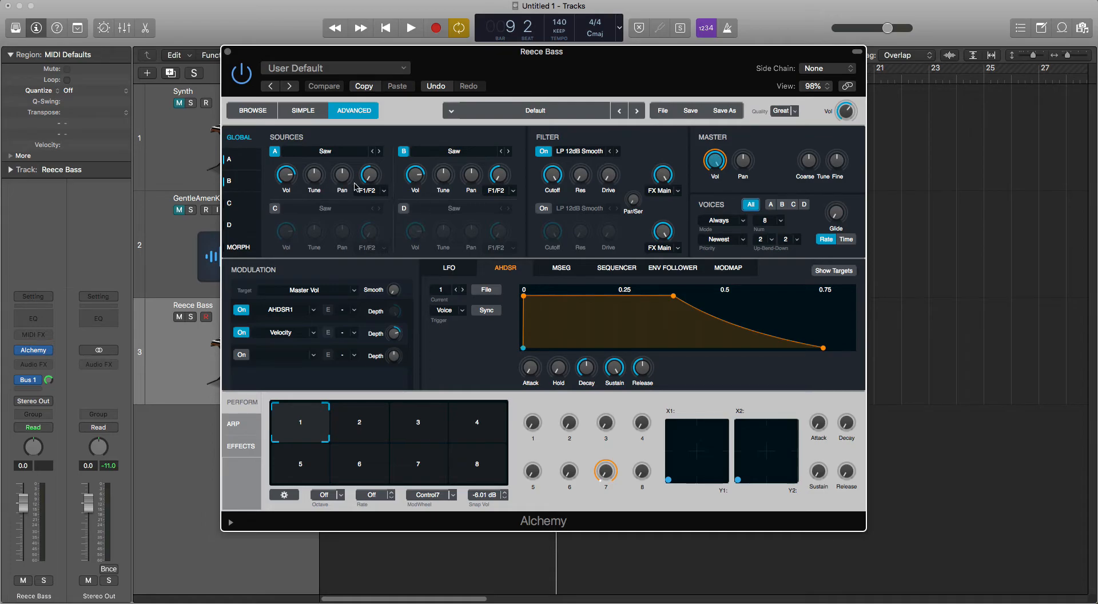
drag(313, 177, 309, 186)
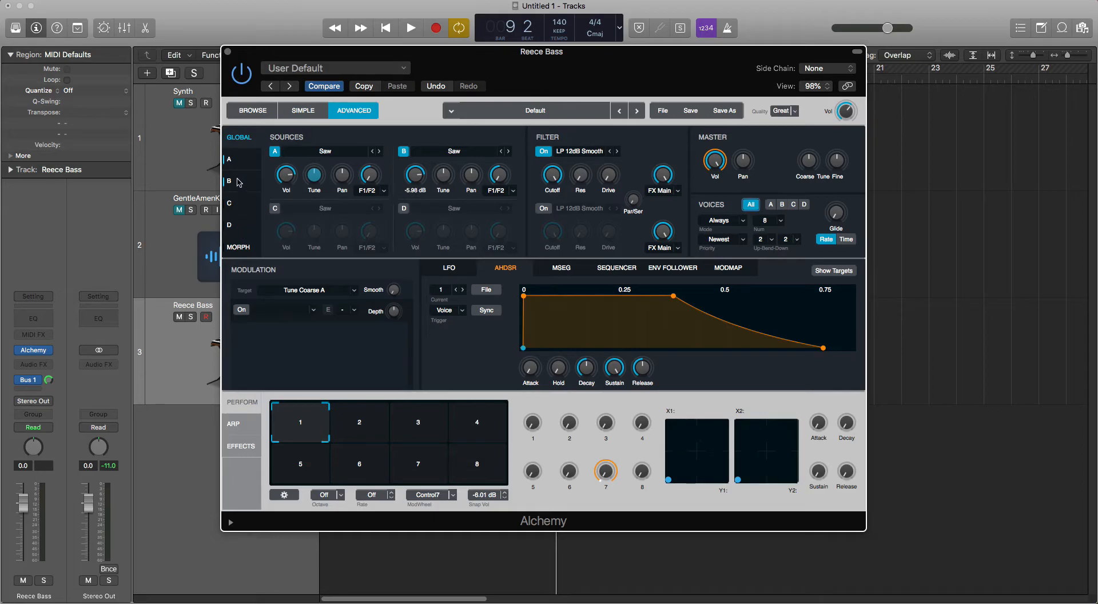
click(240, 160)
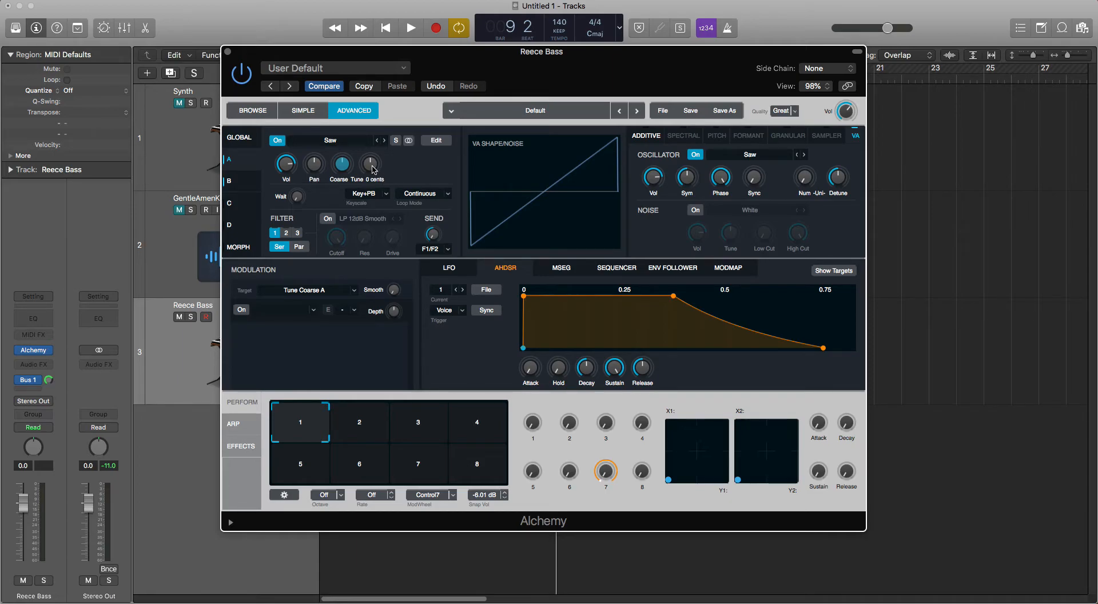
drag(372, 169, 372, 167)
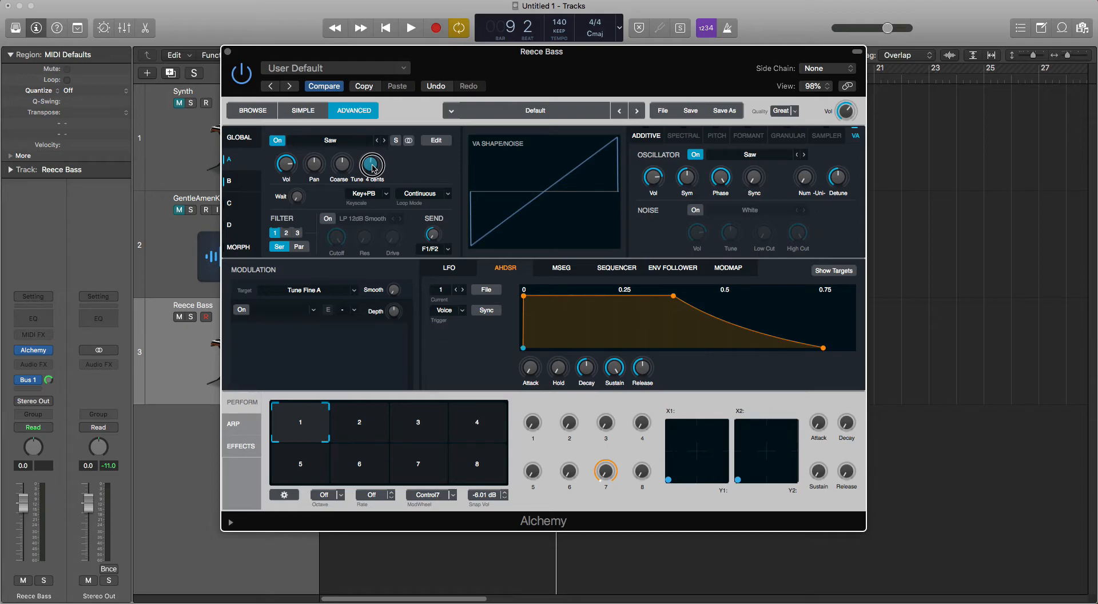
drag(372, 167, 375, 164)
mouse_move(375, 167)
Step: Fine-tune source B downward, in the opposite direction to source A
click(248, 184)
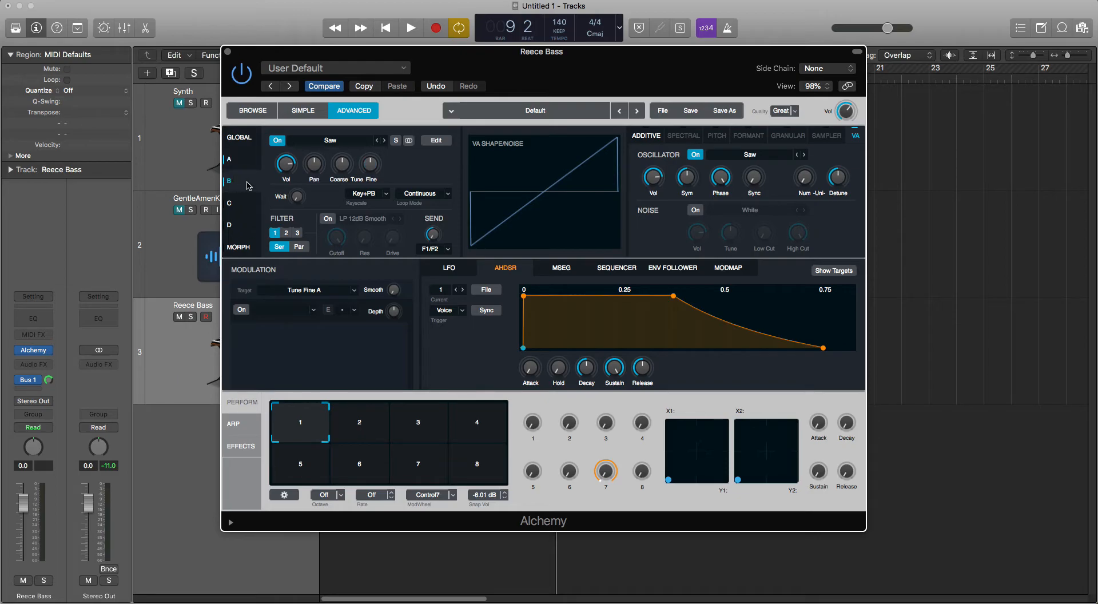
click(370, 171)
drag(371, 172, 372, 175)
click(239, 139)
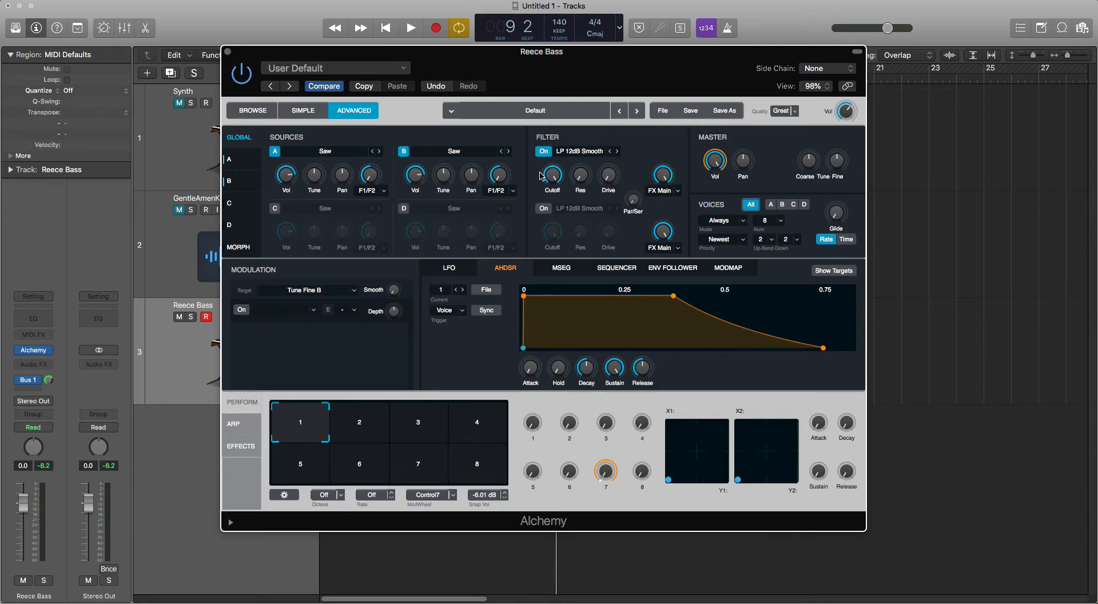
Step: Reset the fine tuning of sources A and B for comparison and detune them again
click(248, 163)
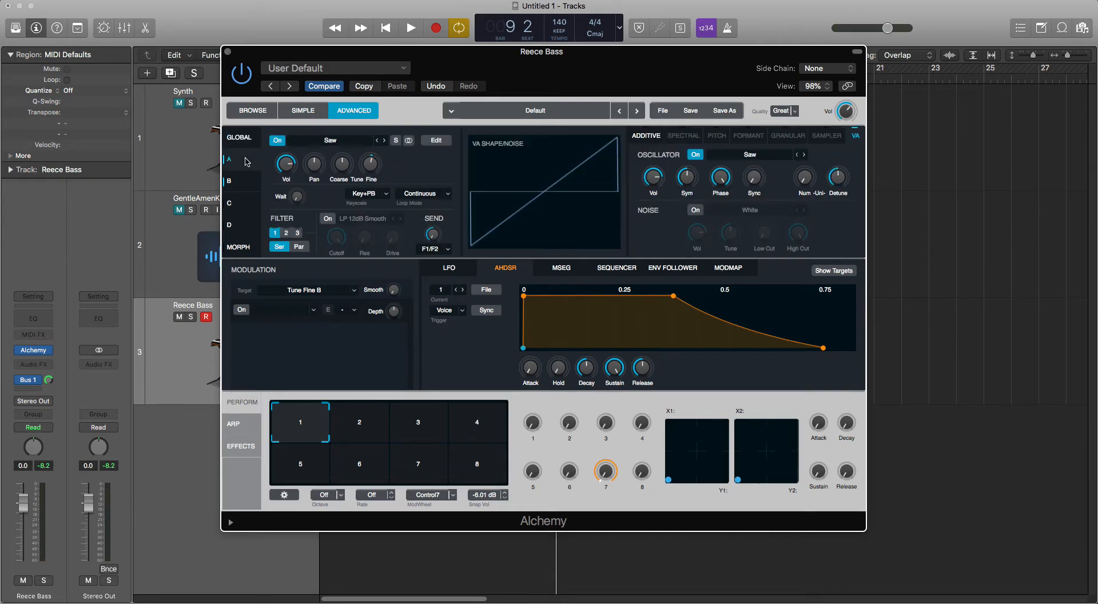
click(369, 164)
click(230, 182)
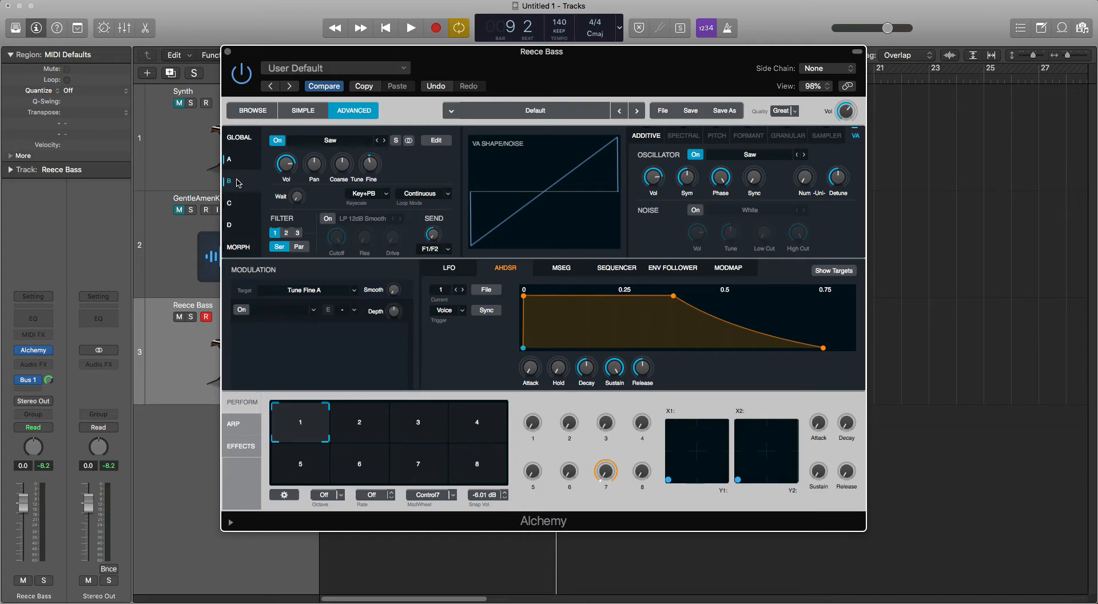
click(371, 164)
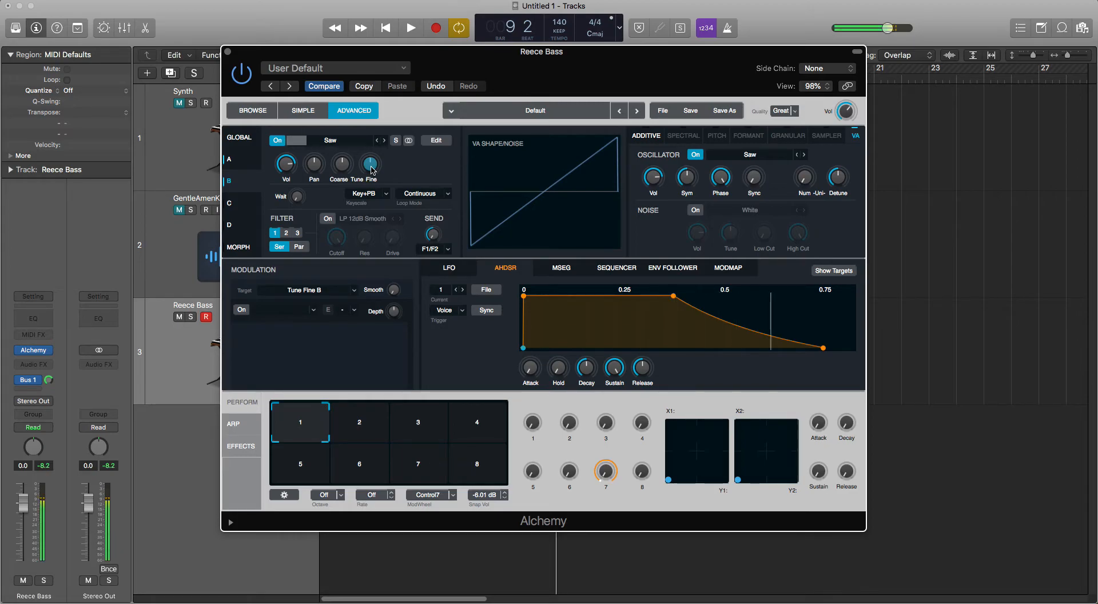
drag(371, 166, 371, 162)
click(245, 158)
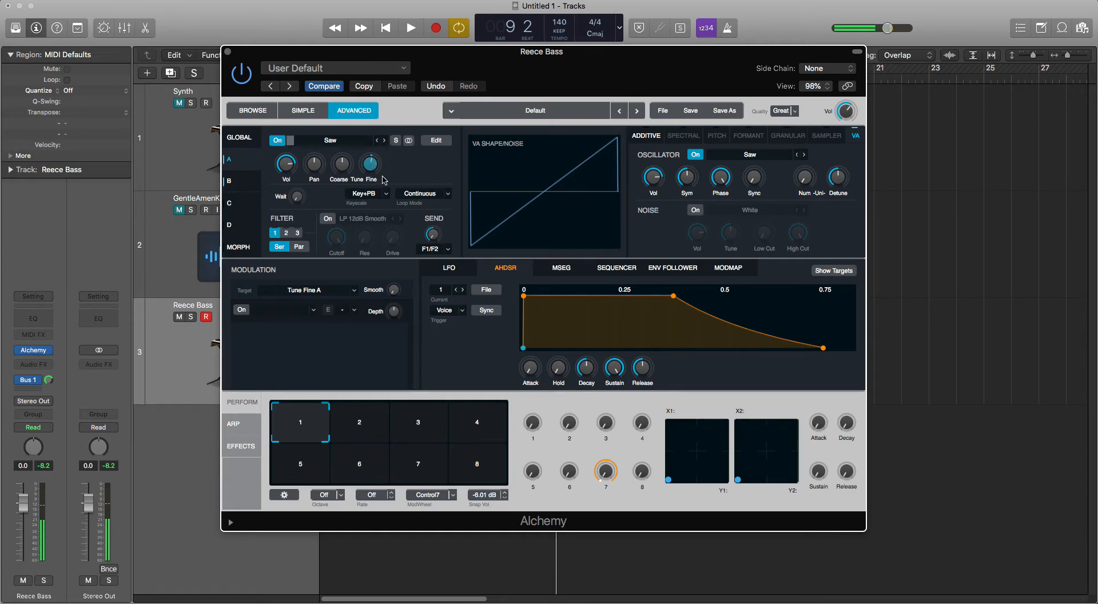
Step: Lower the Filter 1 cutoff on the global page and raise its resonance to about 14%
click(238, 138)
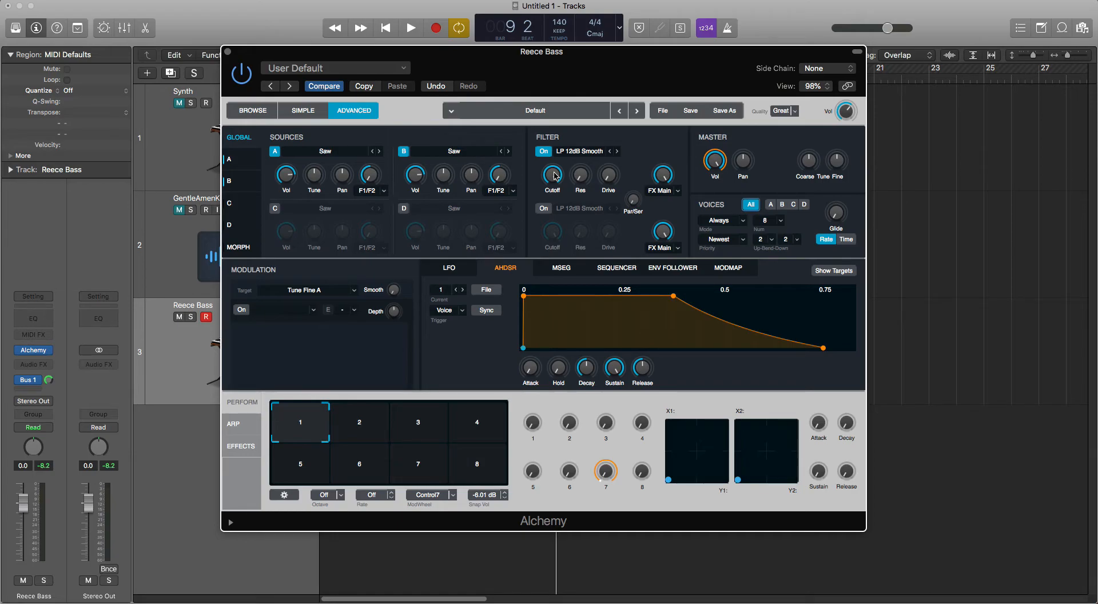
drag(553, 175, 556, 258)
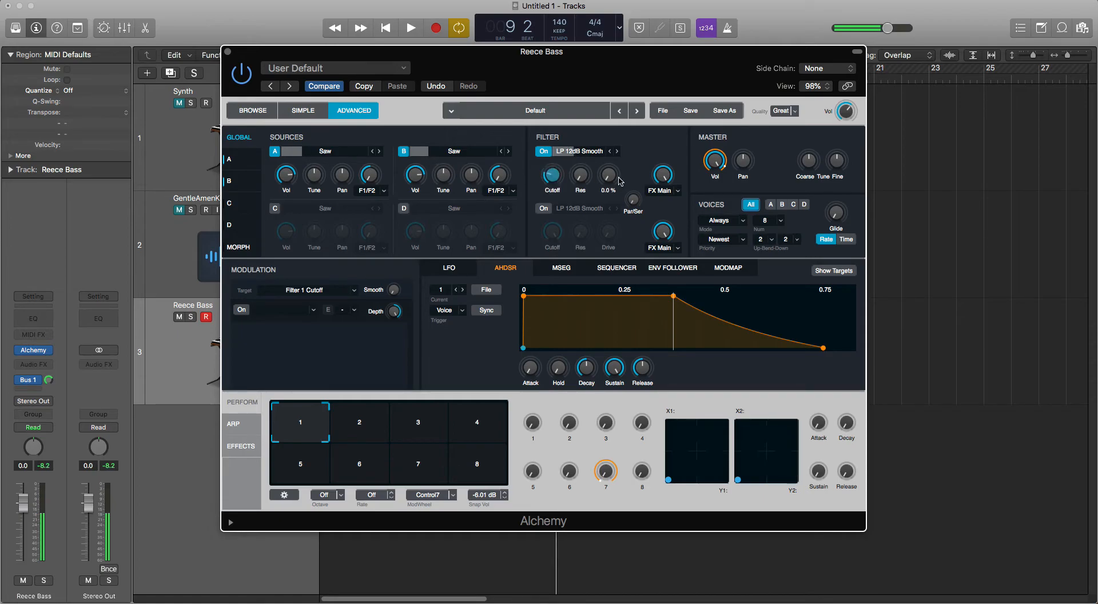
mouse_move(588, 179)
mouse_down()
mouse_move(588, 164)
mouse_move(582, 173)
mouse_up()
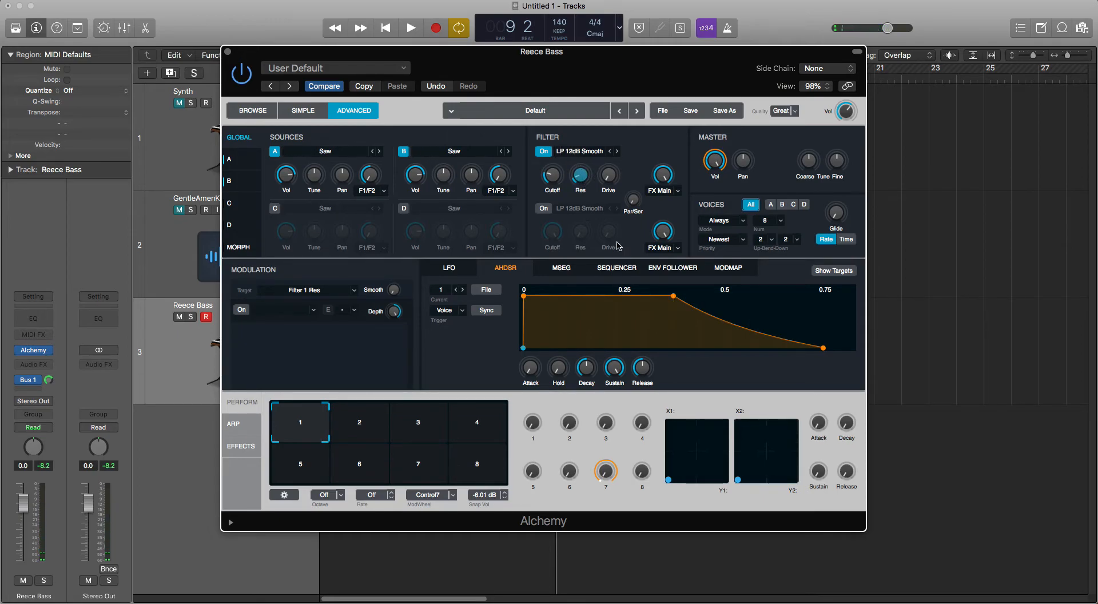
Step: Audition Filter 1 as LP 24dB Edgy and switch it back to LP 12dB Smooth
mouse_move(557, 179)
click(588, 152)
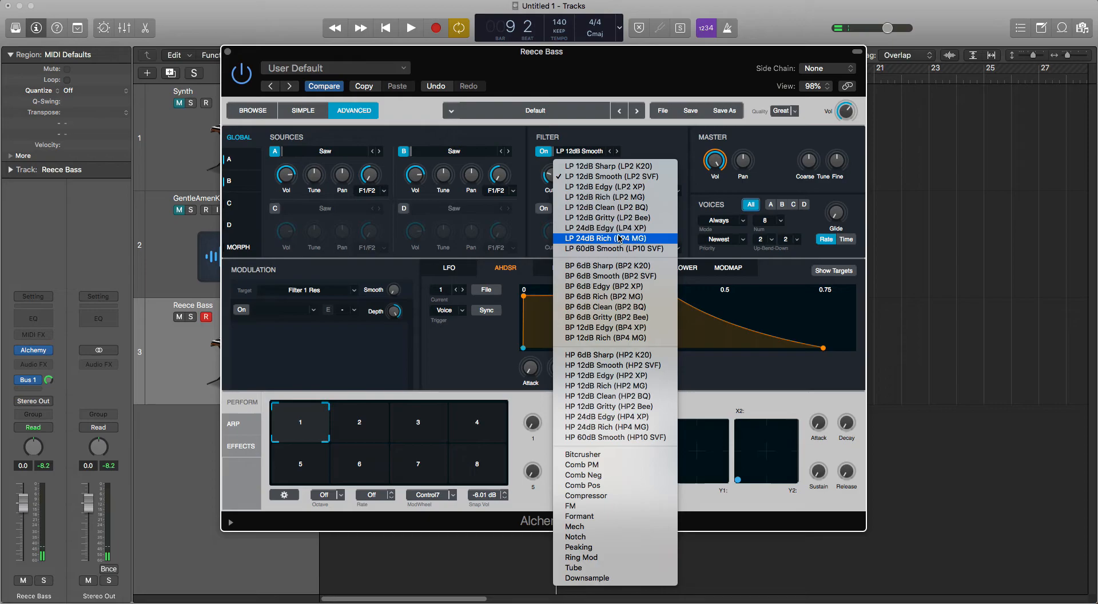
click(609, 228)
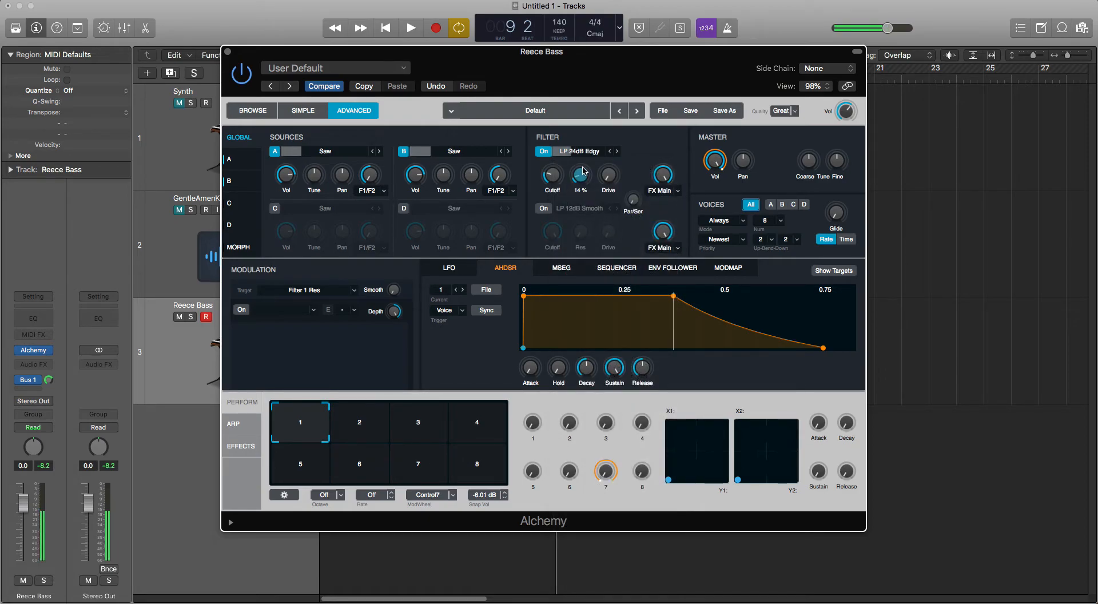
click(595, 154)
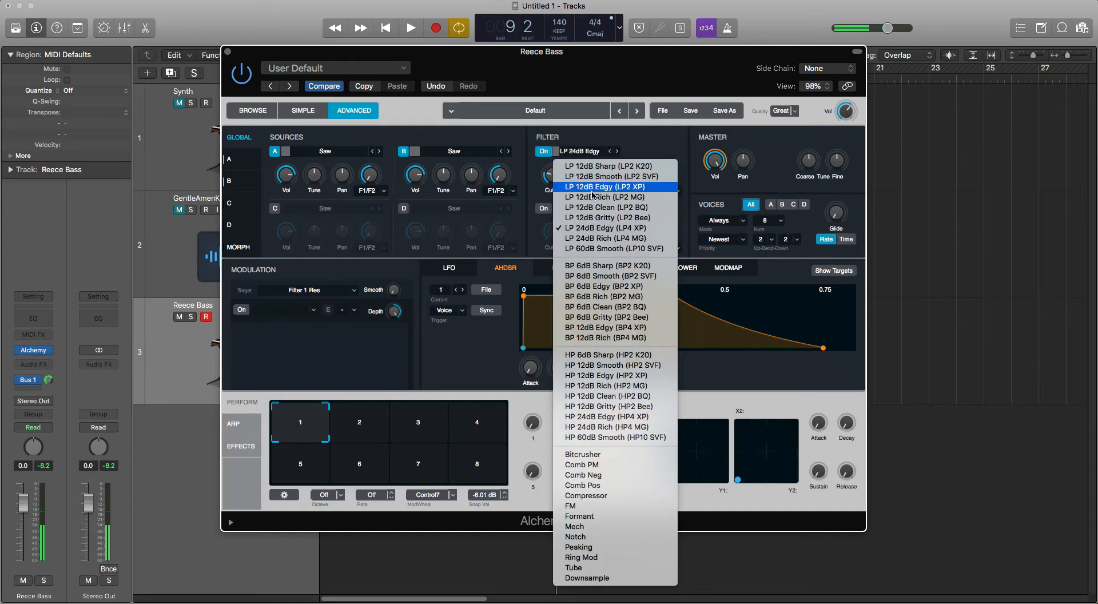
click(598, 177)
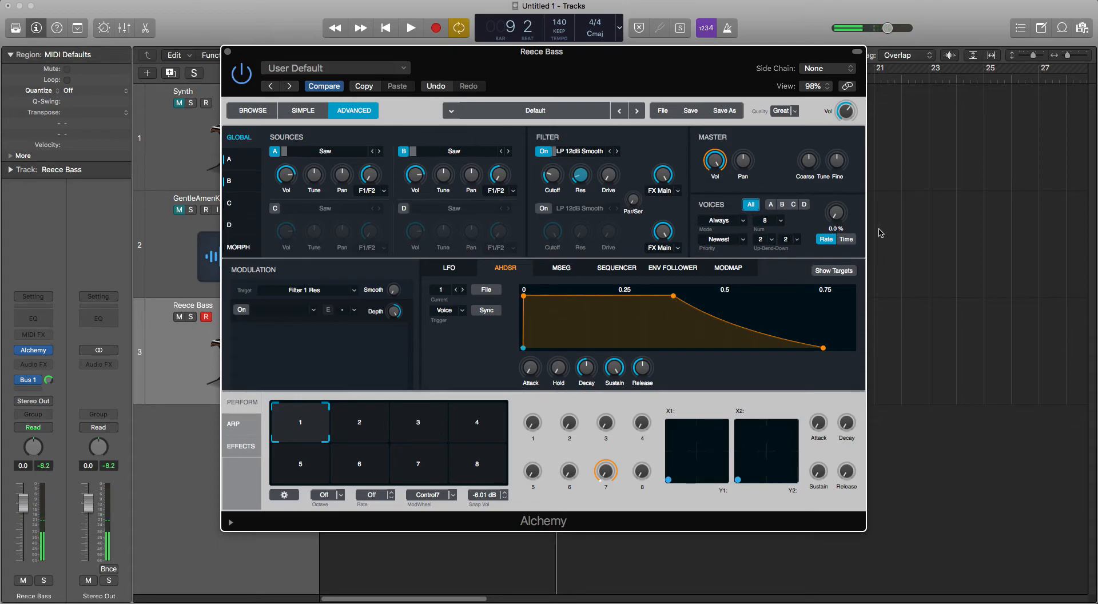
Step: Set the number of voices to 1 so the bass plays monophonically
click(781, 221)
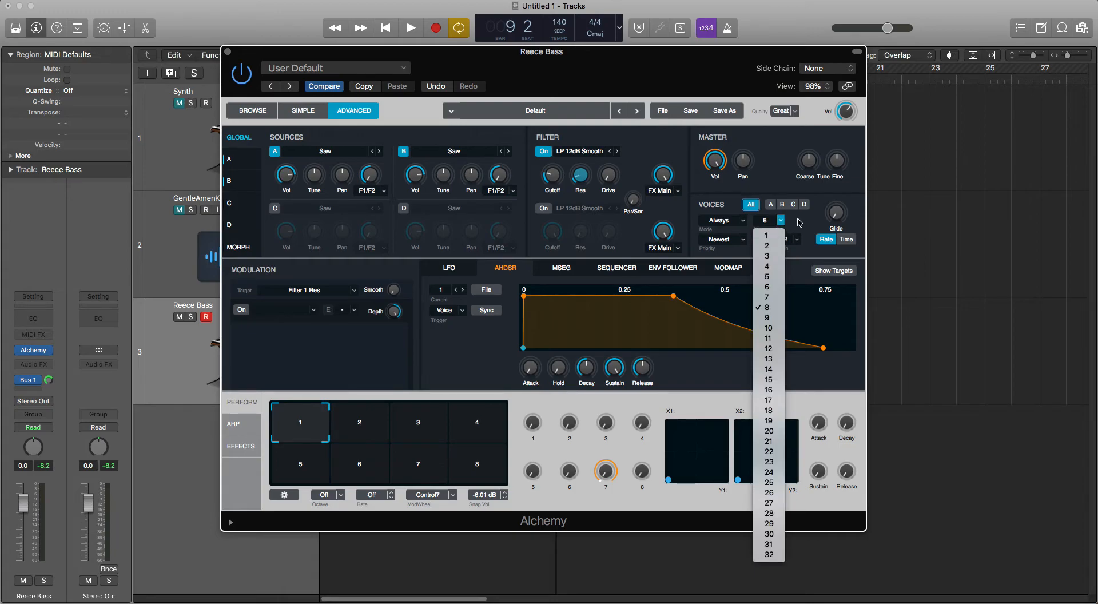
click(799, 223)
click(782, 222)
click(777, 235)
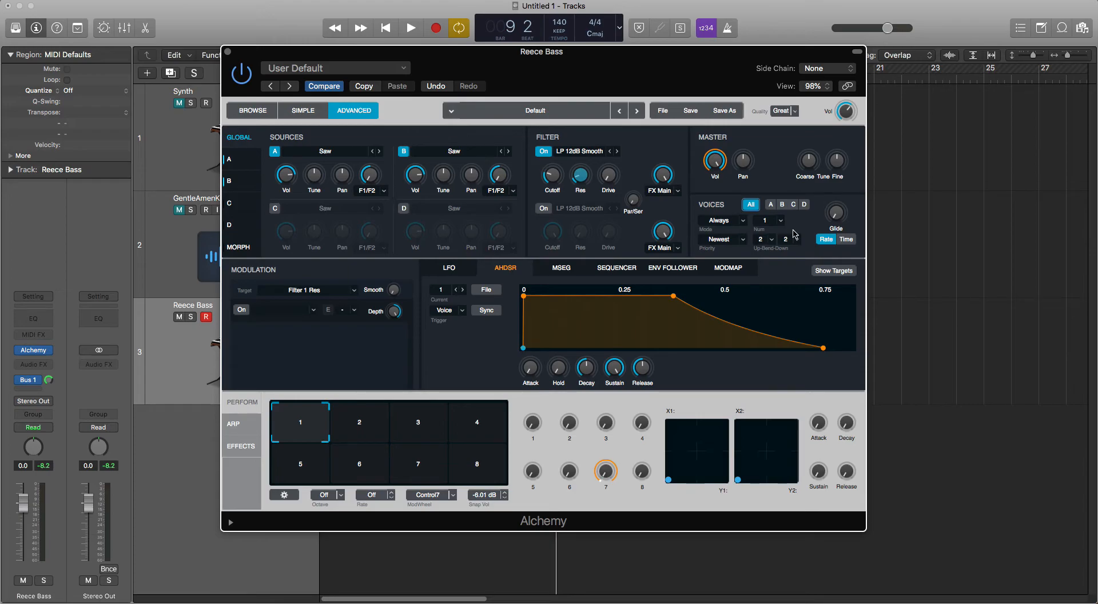
Step: Raise the master glide to about 12.1%
mouse_move(836, 223)
drag(839, 217, 839, 203)
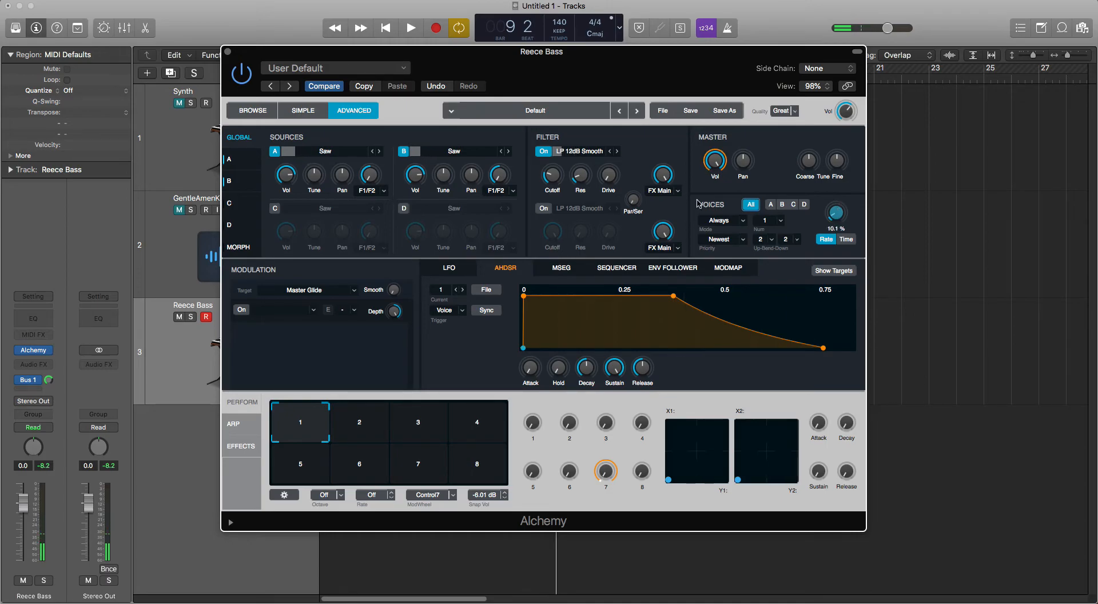
scroll(839, 213, up, 2)
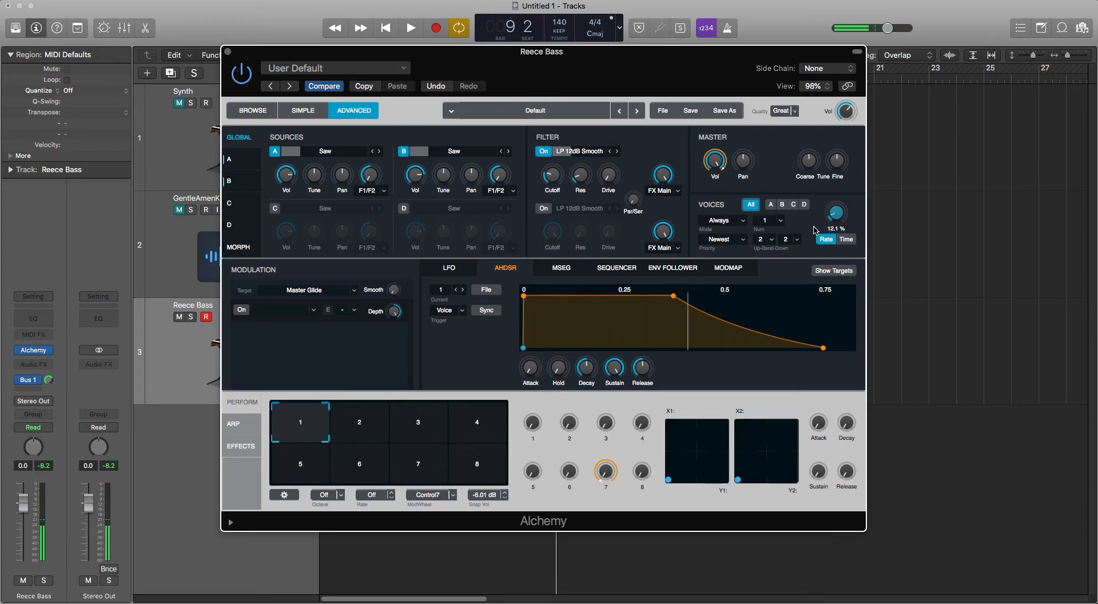
Step: Audition higher and lower glide amounts in Rate and Time modes, finishing with a low glide in Rate mode
drag(839, 211, 836, 214)
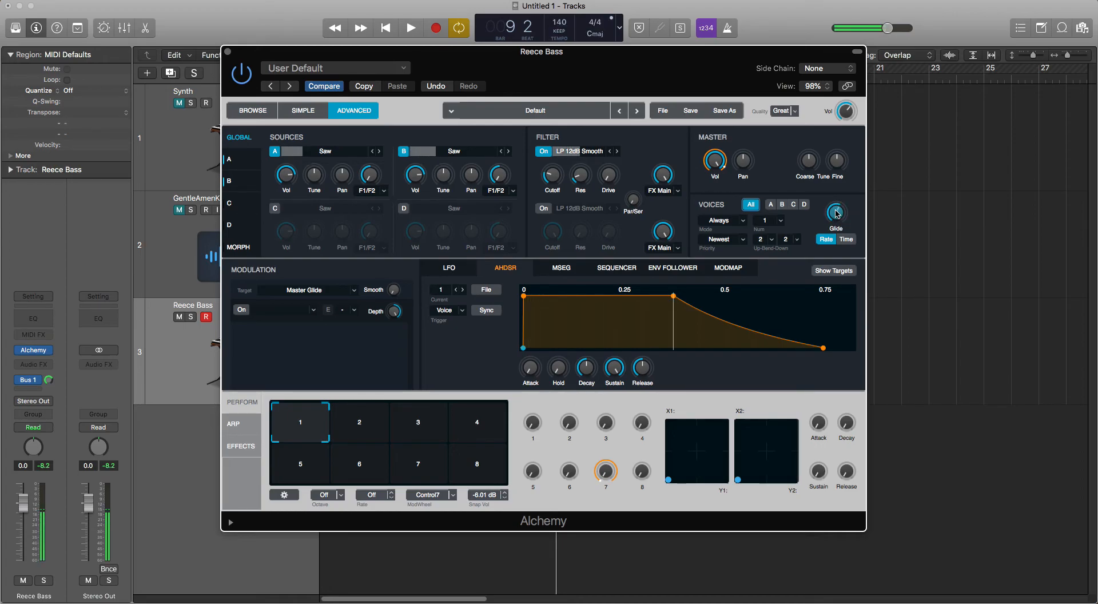
drag(836, 214, 840, 234)
click(844, 239)
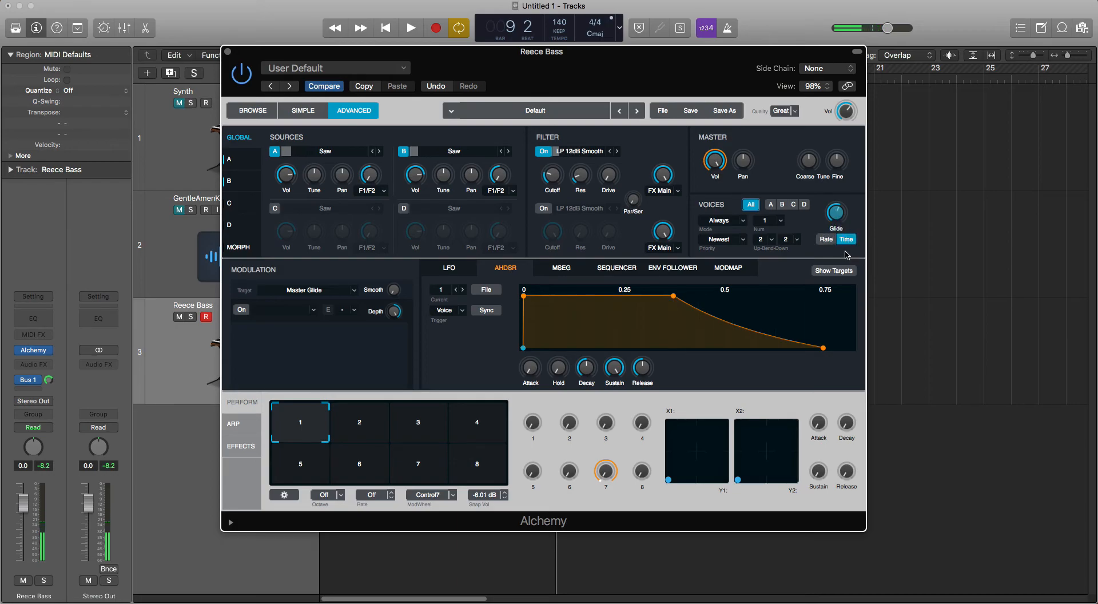
click(827, 242)
drag(838, 212, 833, 250)
click(848, 240)
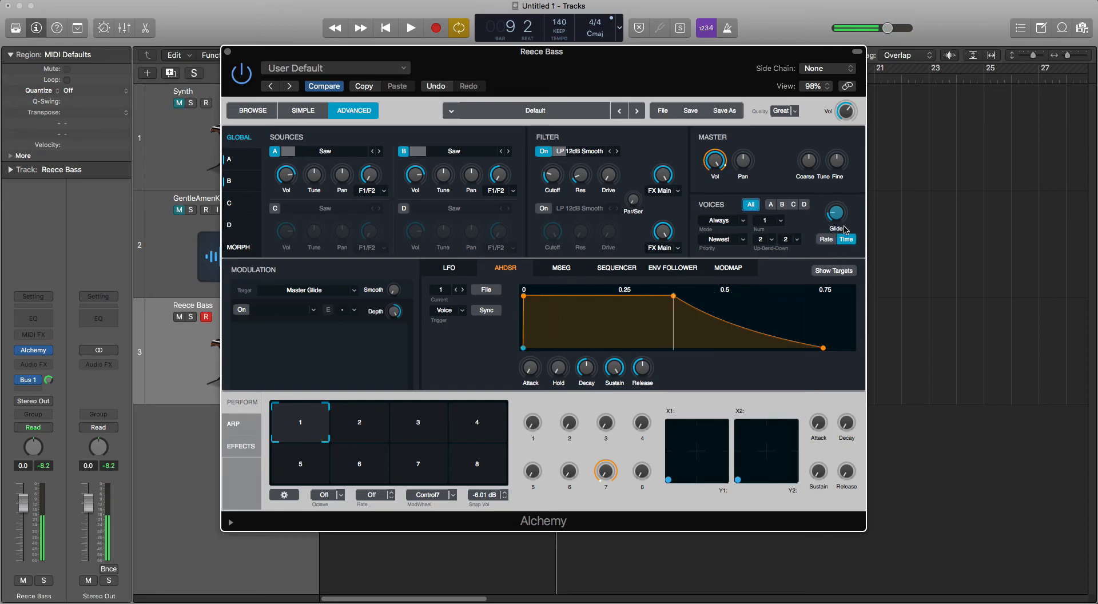
click(825, 240)
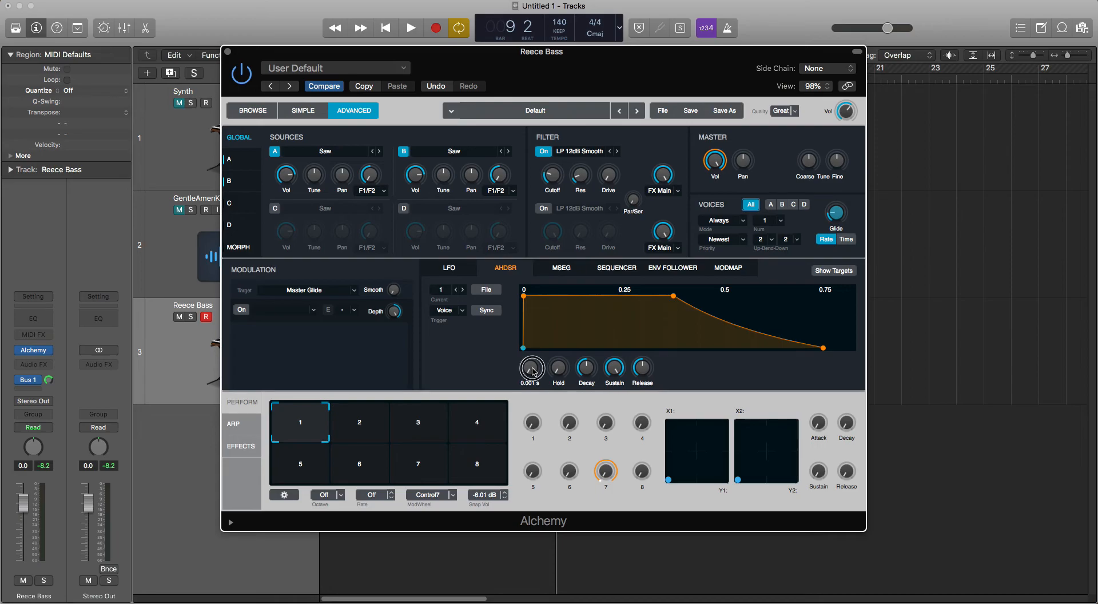
Step: Lengthen the attack of AHDSR 1 to about 0.0079 s and increase its release
drag(533, 370, 533, 366)
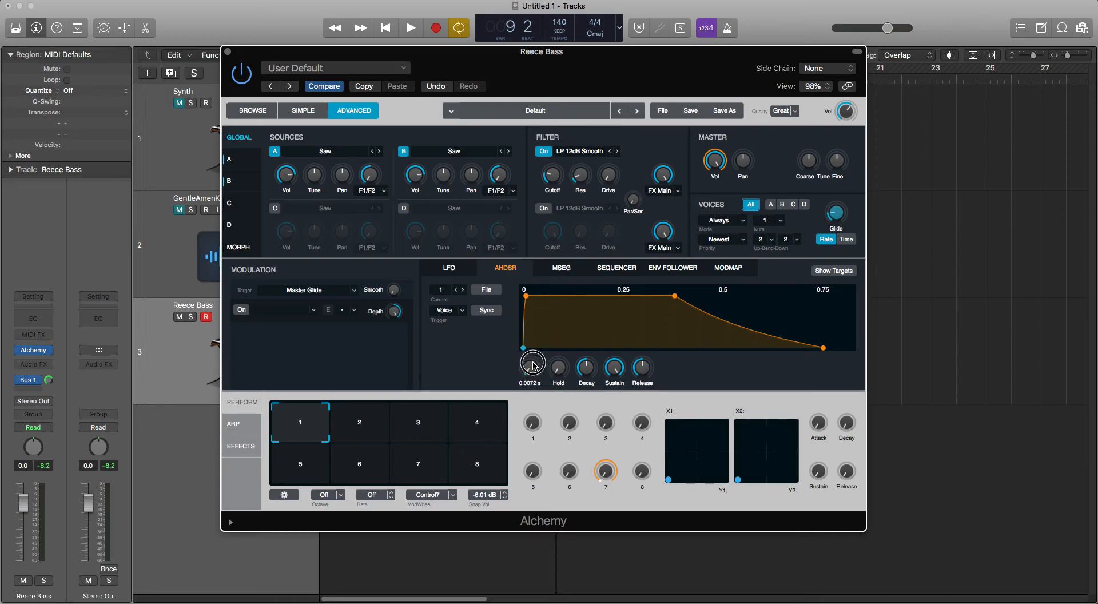
drag(646, 371, 650, 365)
drag(534, 372, 535, 372)
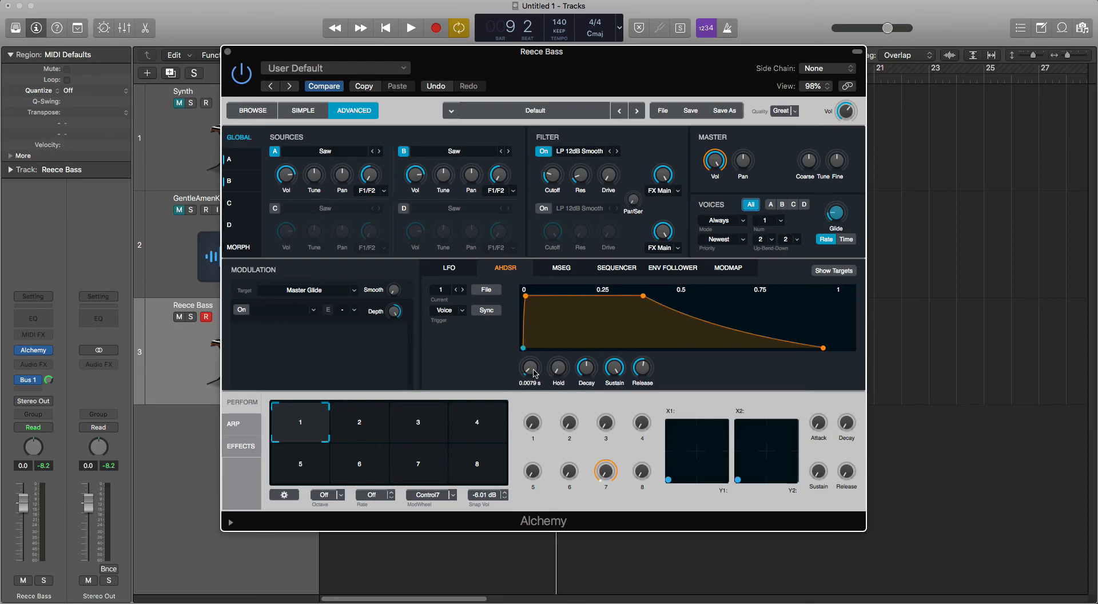
drag(535, 372, 534, 372)
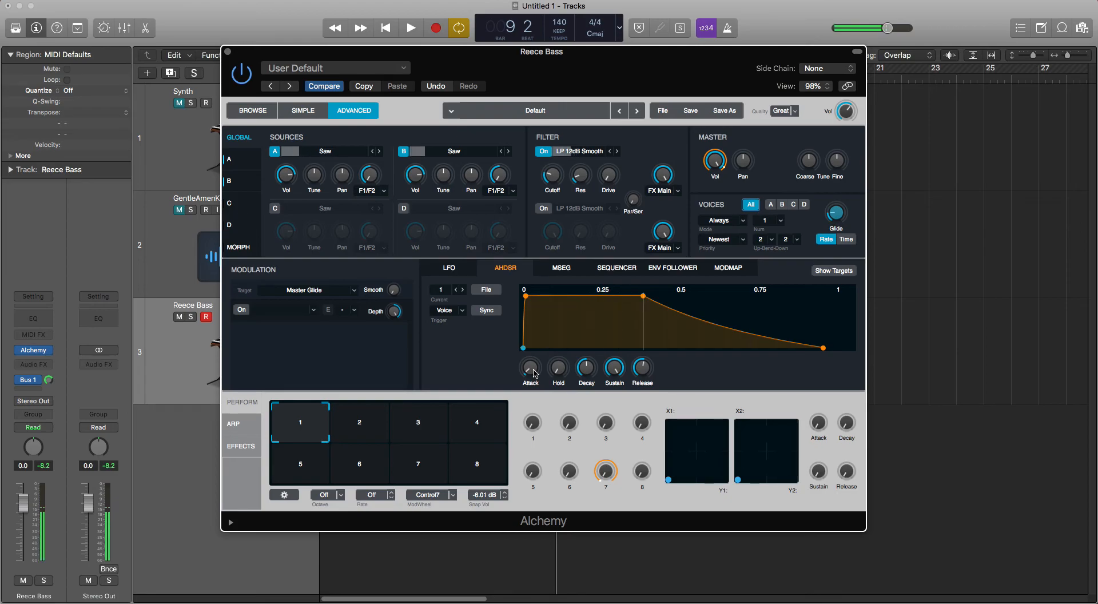
Step: Fine-tune the master glide and close the Reece Bass instrument window
drag(834, 216, 835, 218)
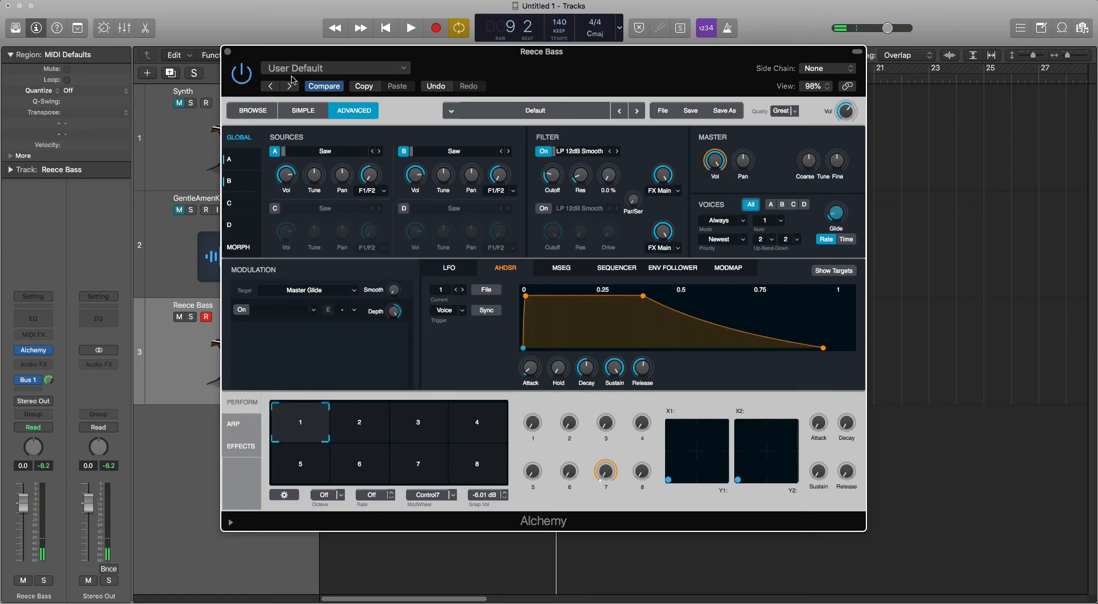
click(228, 52)
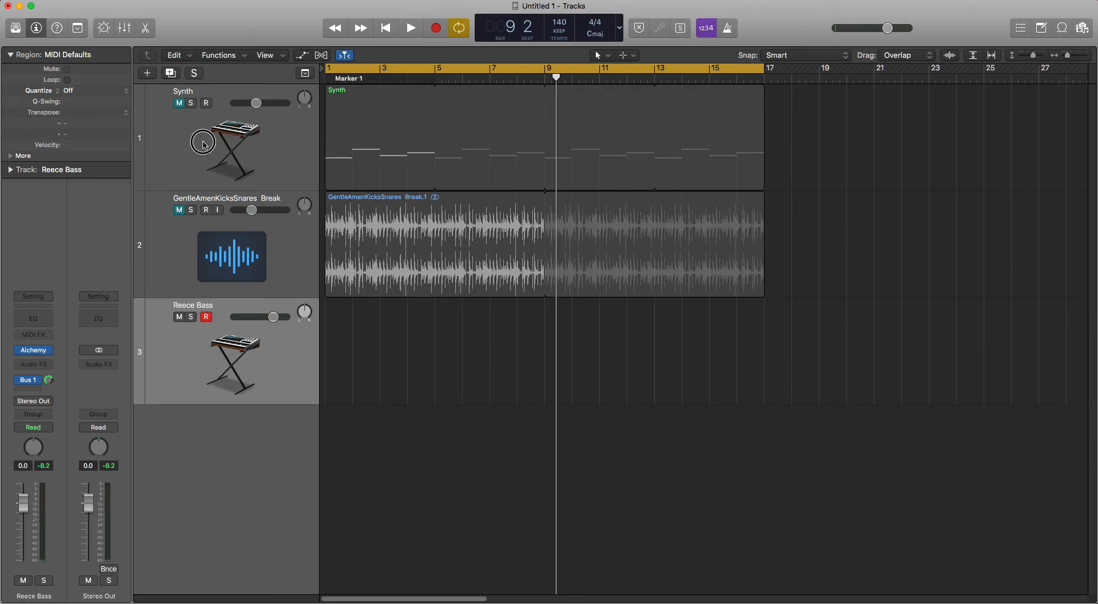
Step: Unmute the Synth track, open its MIDI region in the Piano Roll and deselect the notes
click(195, 108)
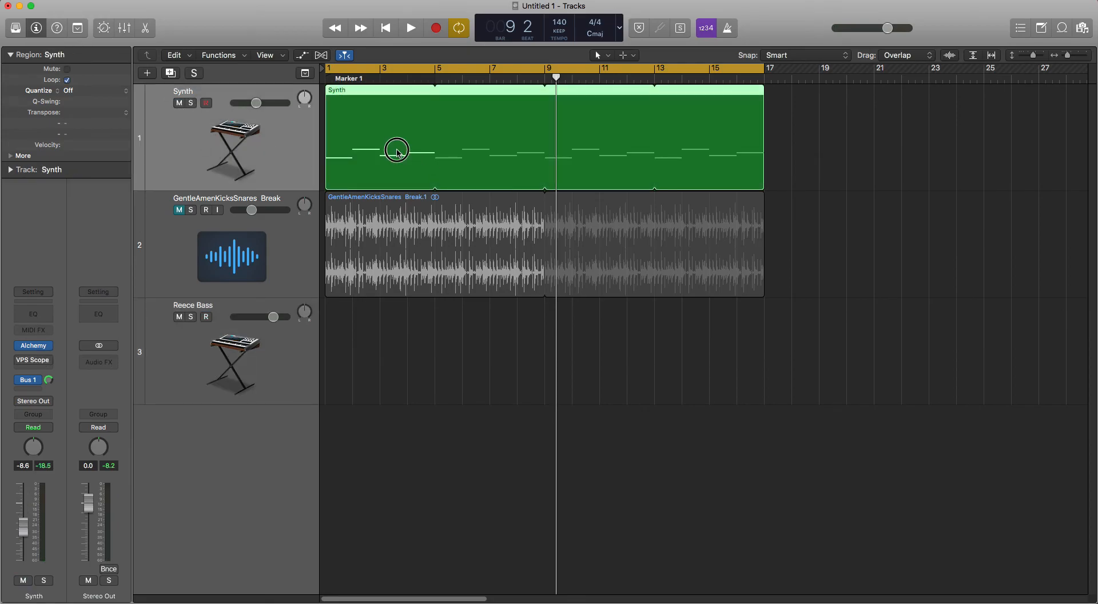
double_click(399, 154)
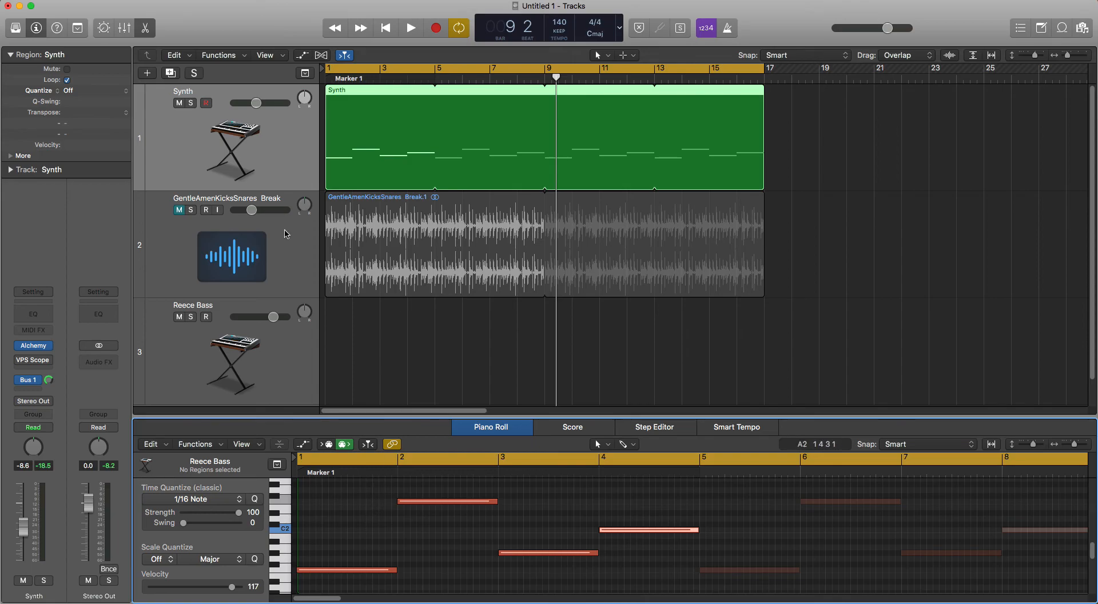
click(259, 142)
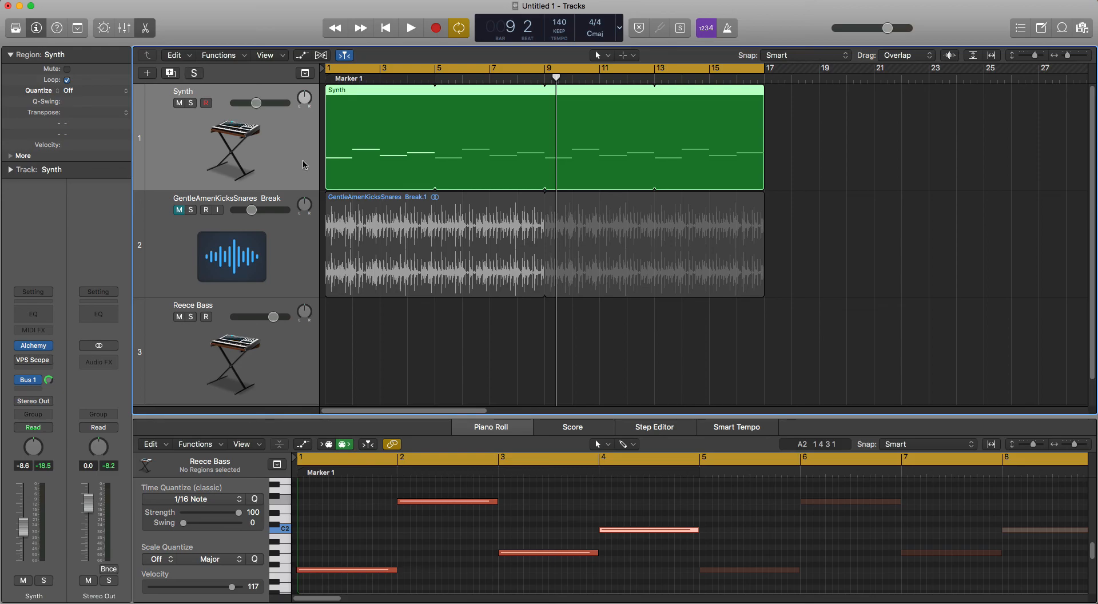
click(544, 526)
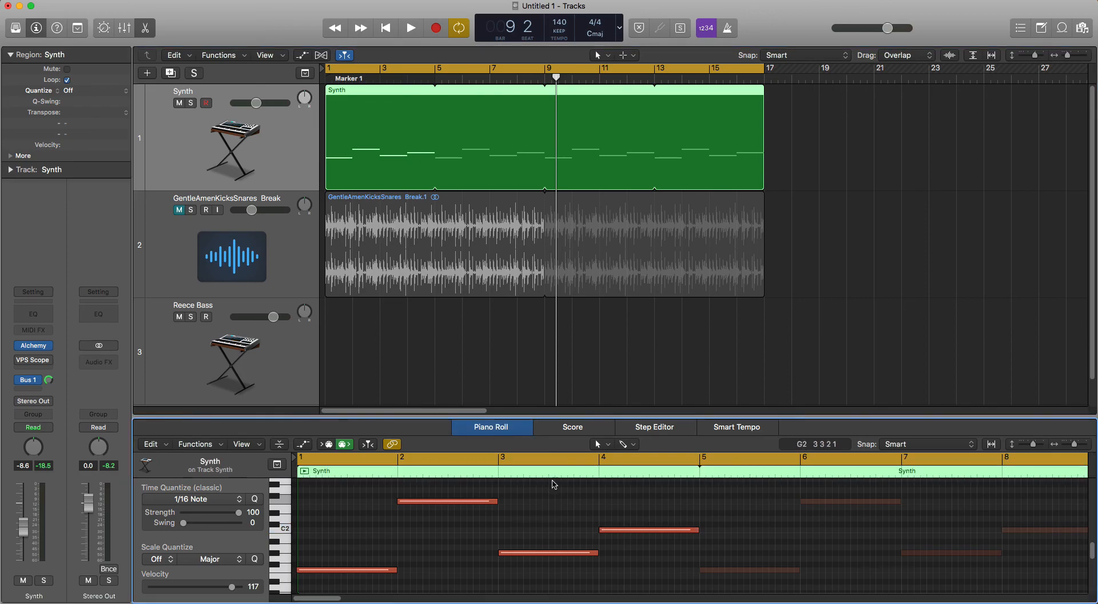
Step: Switch from the Synth track to the Reece Bass track
click(241, 365)
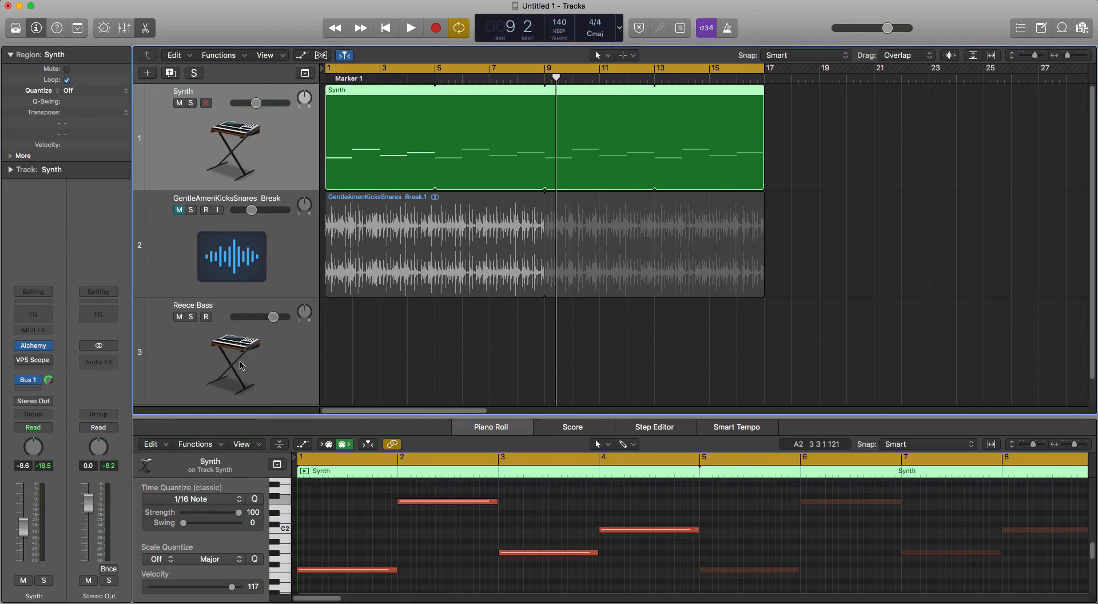
click(256, 176)
click(267, 361)
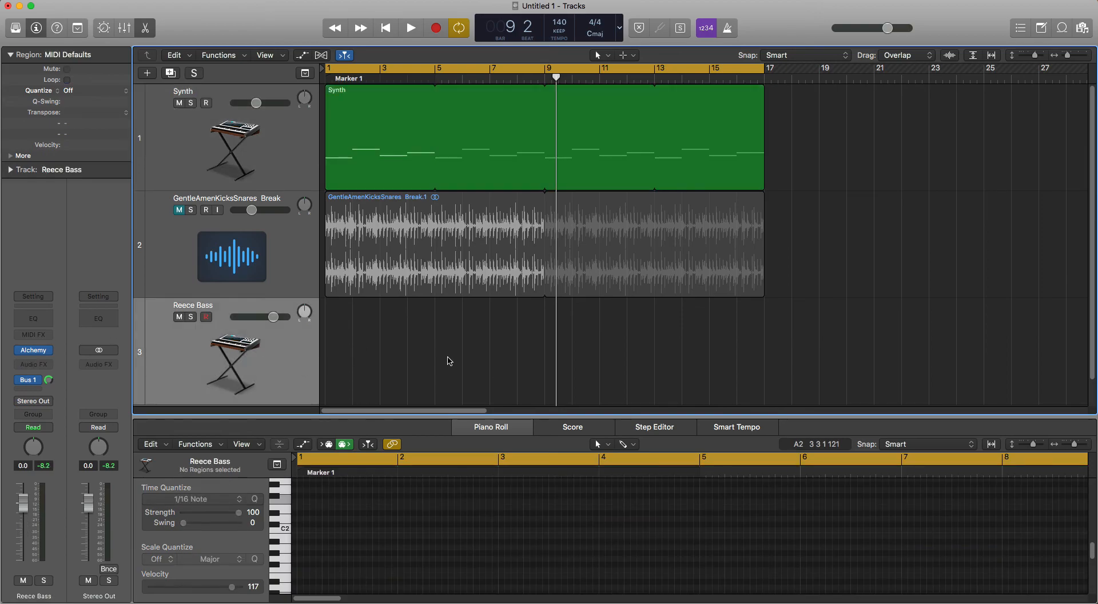